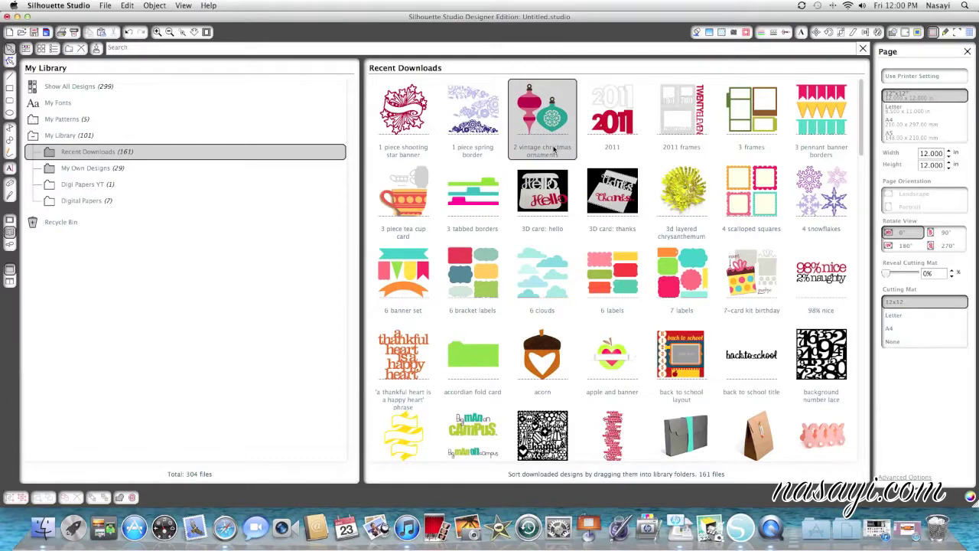
Pick the vintage Christmas ornaments design from Recent Downloads in the Library.
left_click(552, 143)
Open the vintage Christmas ornaments design on the 12x12 mat and marquee-select all its shapes.
double_click(552, 142)
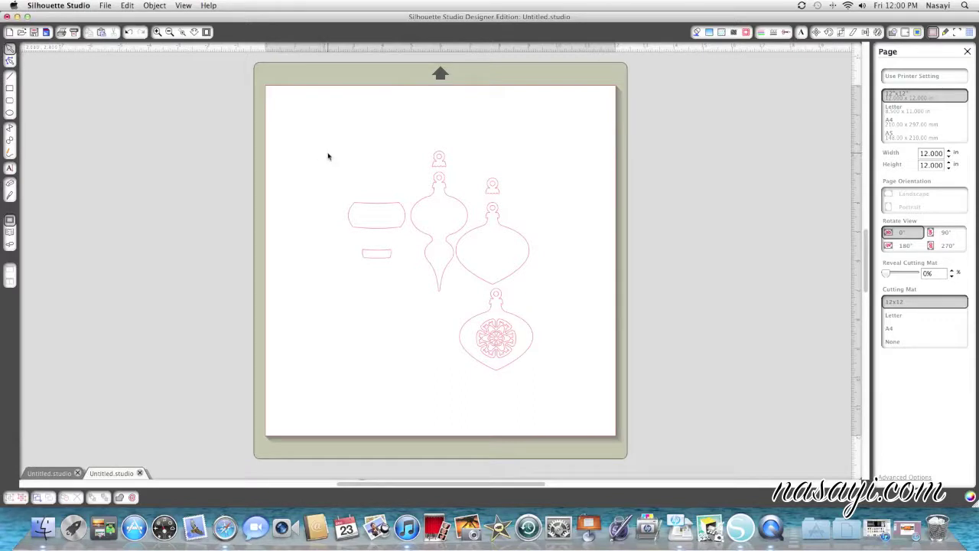
left_click_drag(309, 134, 545, 324)
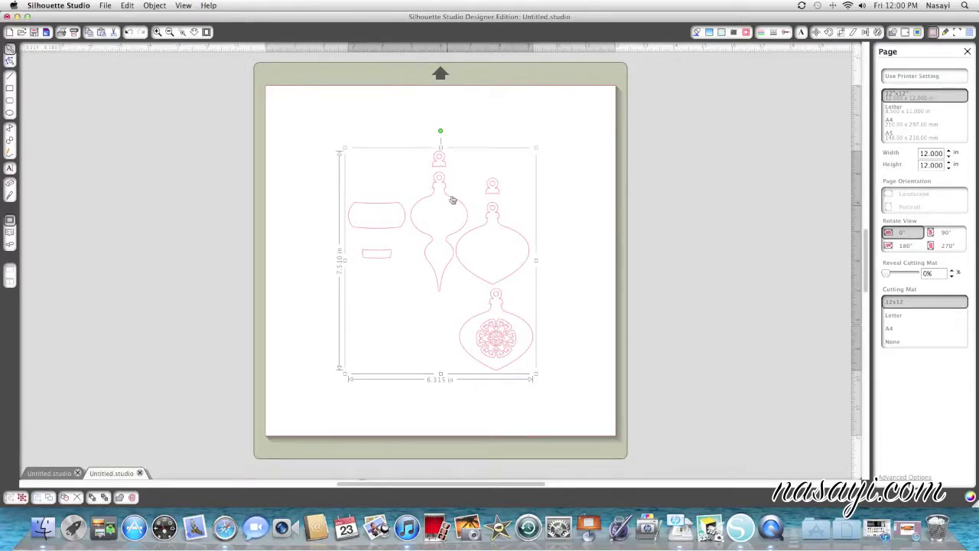
Ungroup the ornament set and delete the patterned bottom ornament, wide tab and small rectangle.
right_click(457, 260)
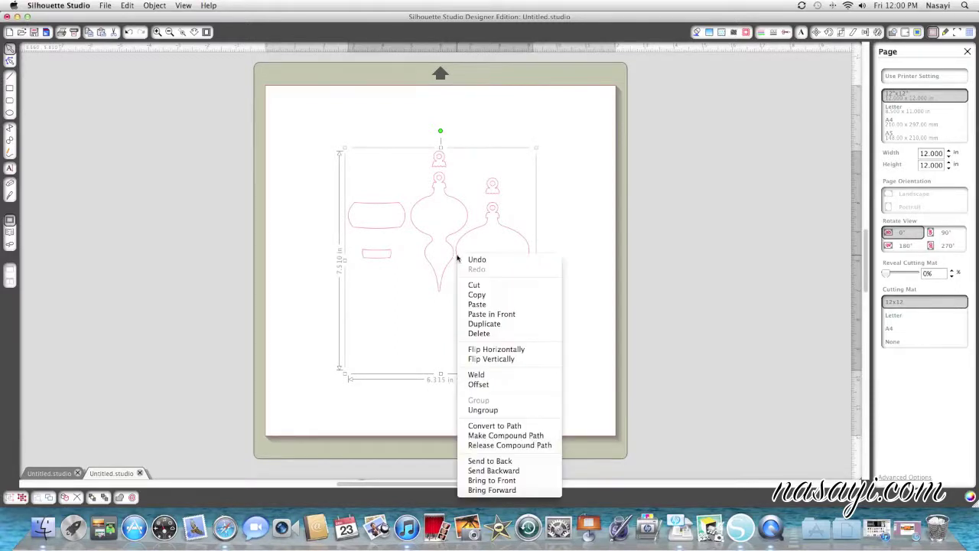
left_click(525, 408)
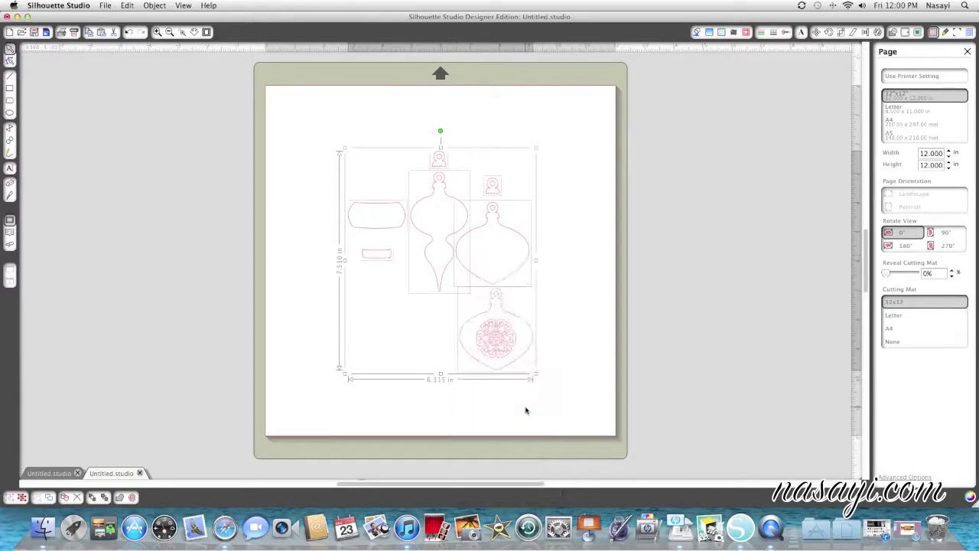
left_click(590, 338)
left_click(498, 336)
key("Delete")
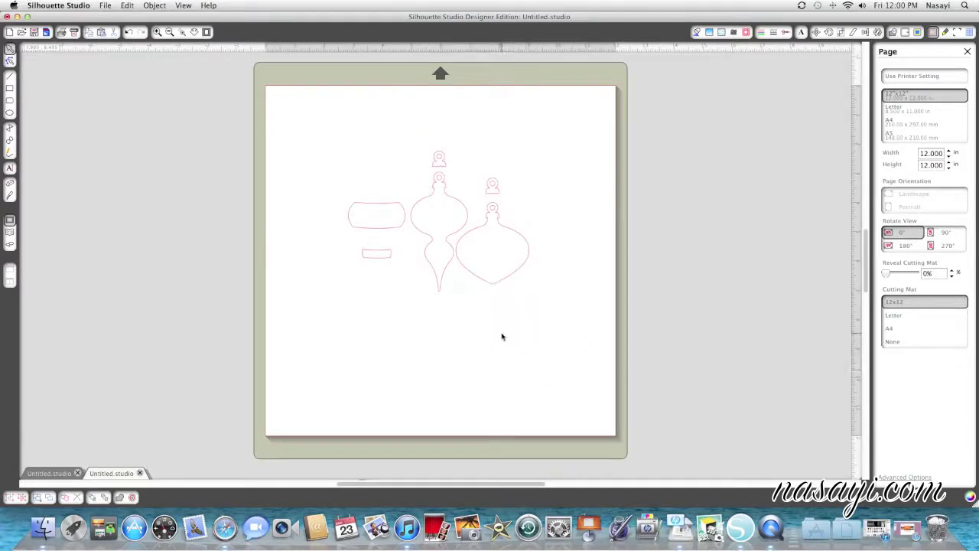
left_click(376, 253)
key("Delete")
left_click(379, 224)
key("Delete")
Delete both loose caps and the tall teardrop, moving the rounded ornament top-left.
left_click(439, 161)
key("Delete")
left_click(494, 191)
key("Delete")
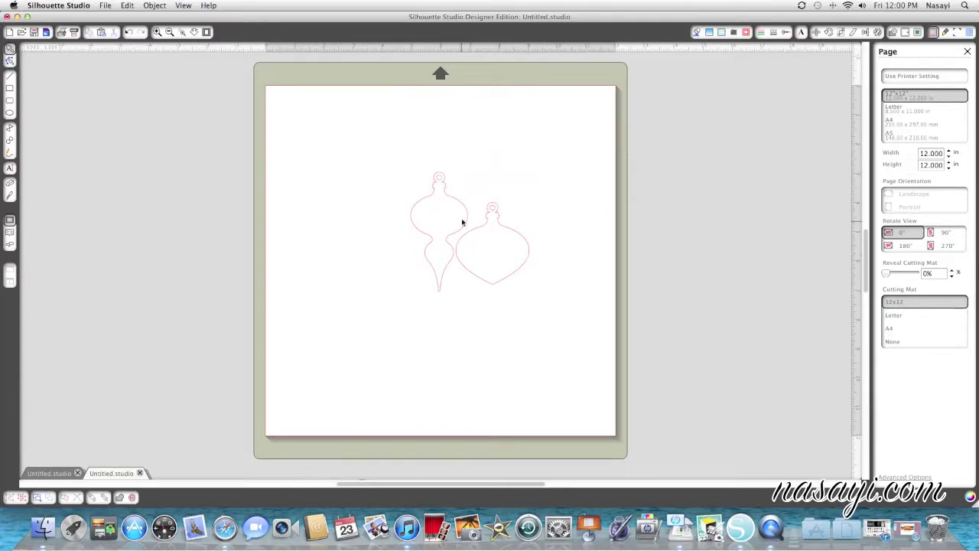
left_click(462, 223)
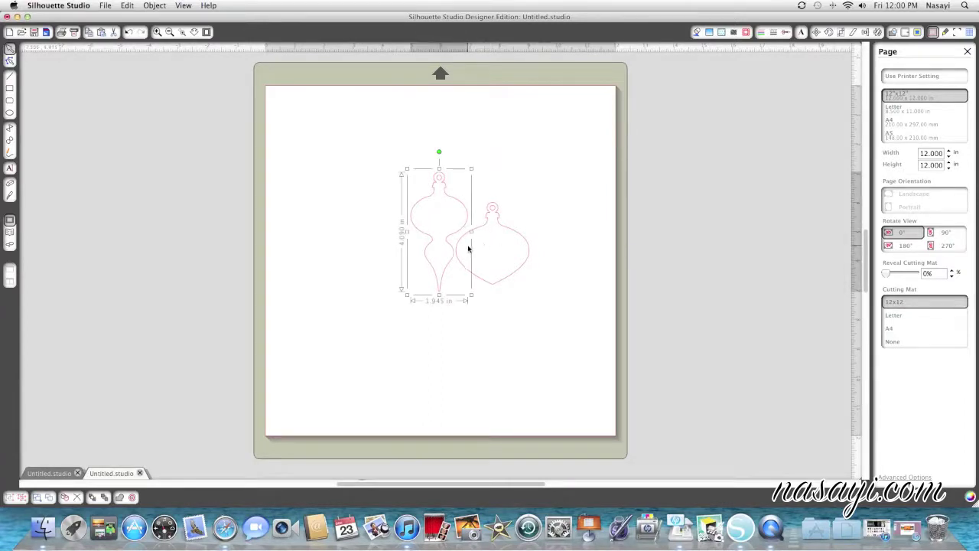
key("Delete")
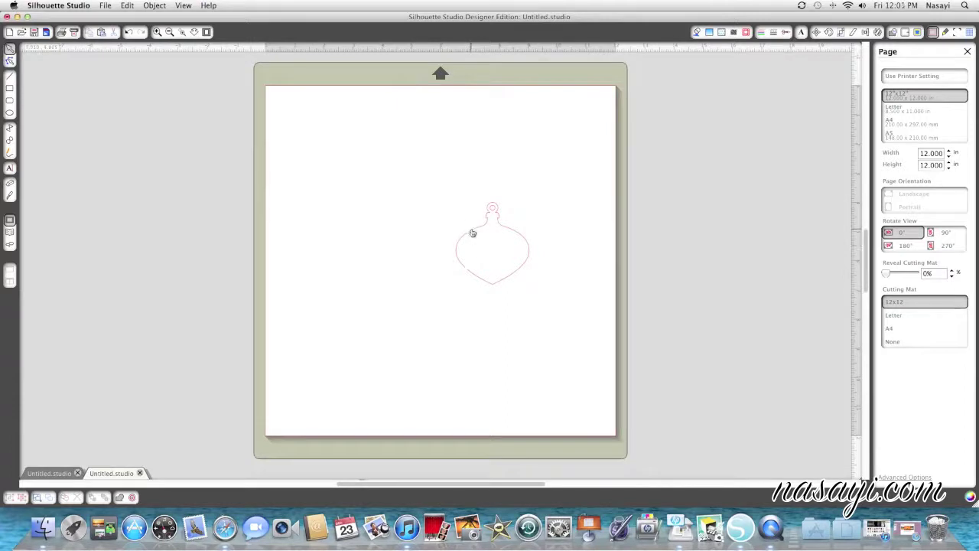
left_click(468, 228)
left_click_drag(523, 269, 341, 161)
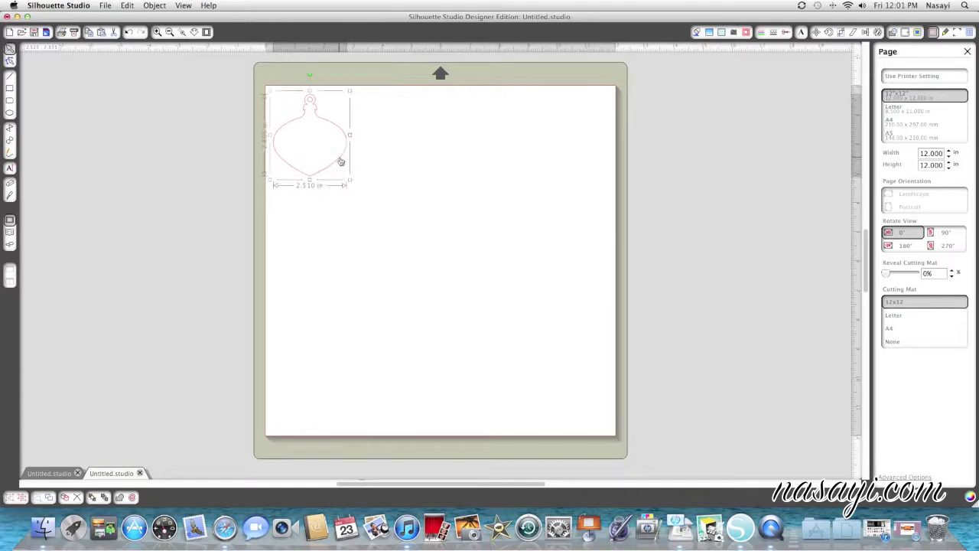
Bring up the Replicate window for the single ornament outline.
left_click(878, 34)
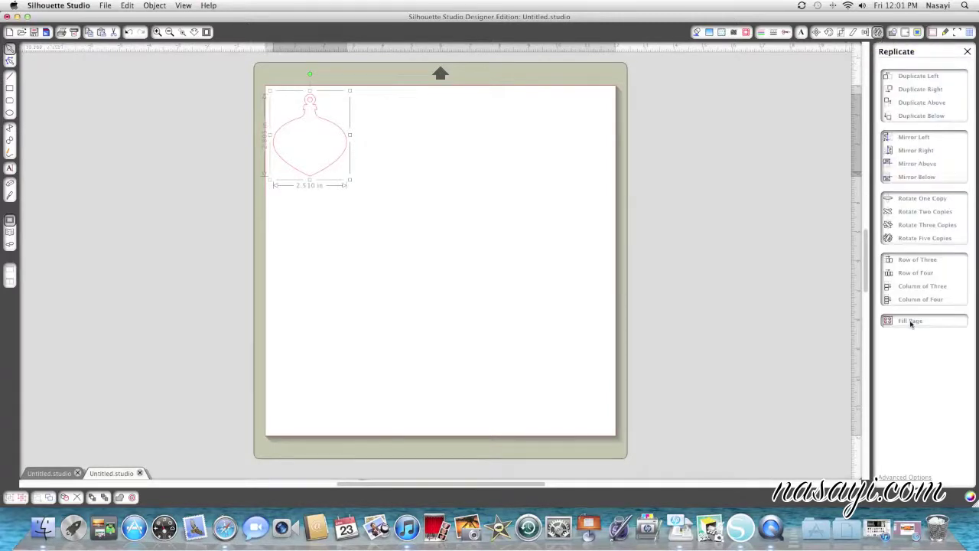
Fill the page with the selected ornament, giving twelve copies in three rows of four.
left_click(502, 289)
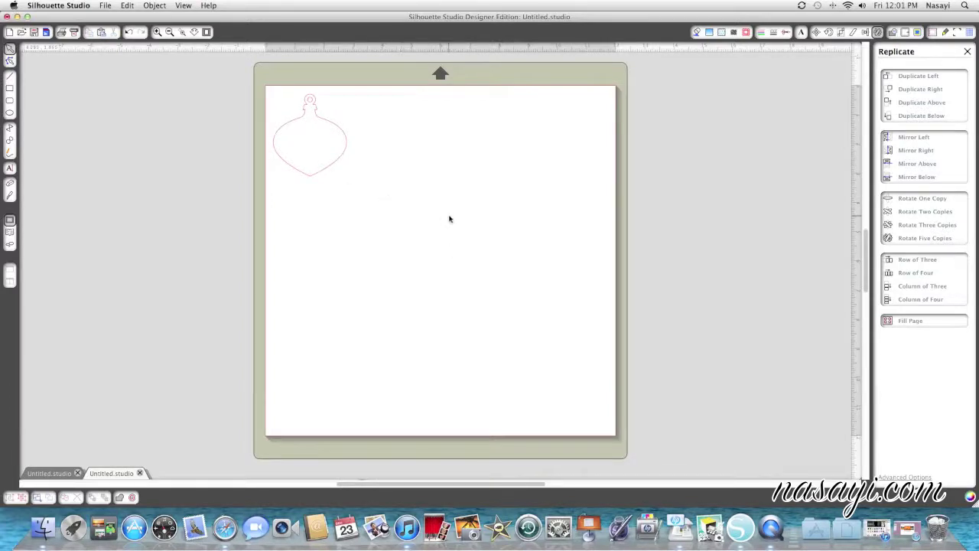
left_click(912, 324)
left_click(913, 322)
left_click(912, 323)
left_click(311, 175)
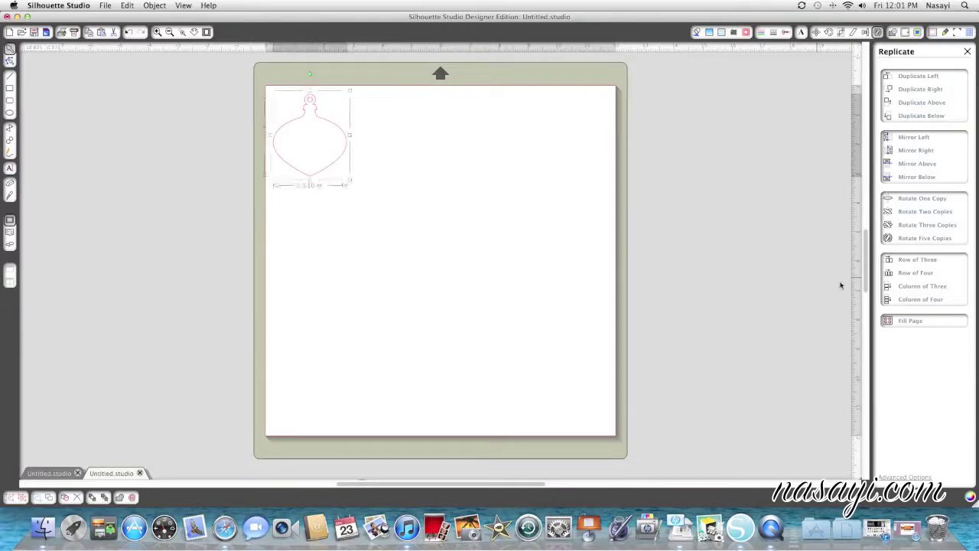
left_click(914, 321)
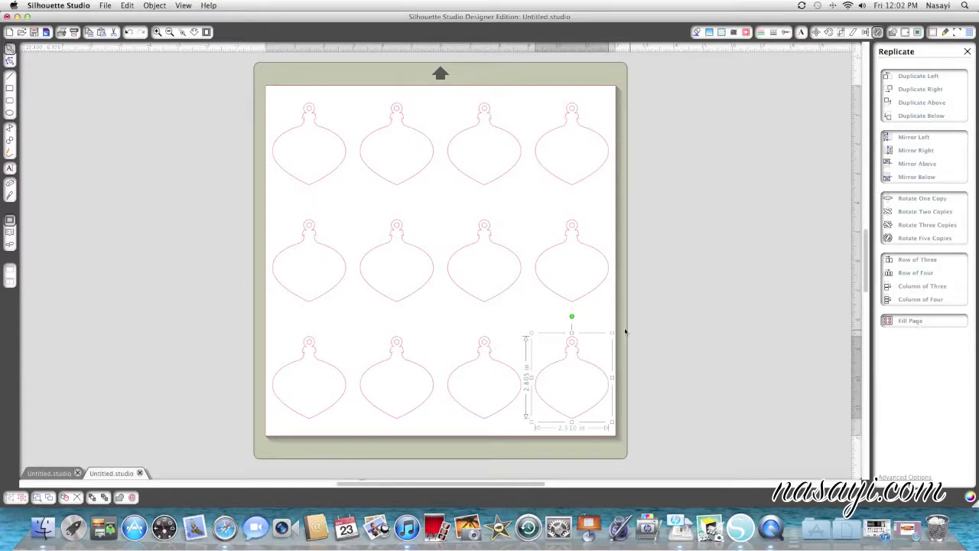
left_click(575, 302)
Duplicate the bottom-right ornament directly above itself, overlapping the middle row.
left_click(575, 302)
left_click(571, 375)
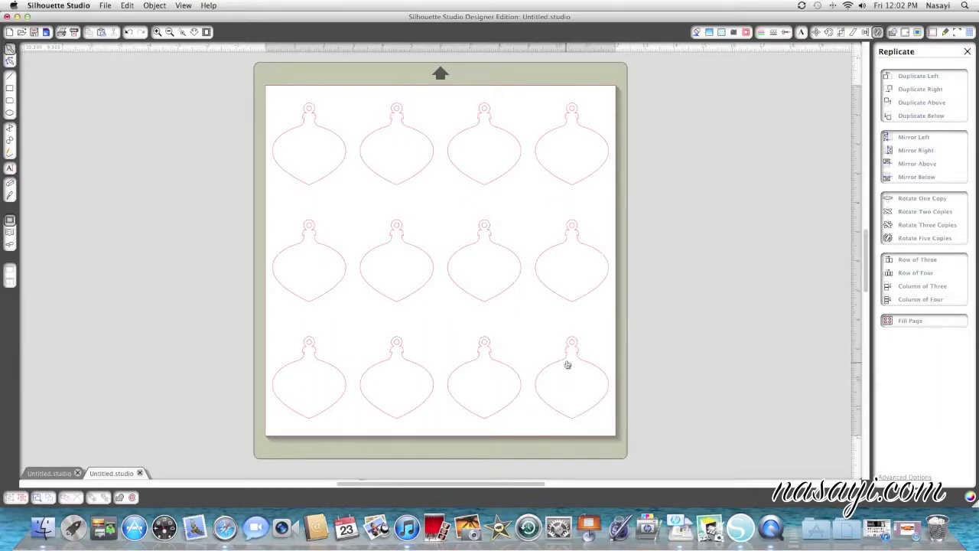
left_click(566, 364)
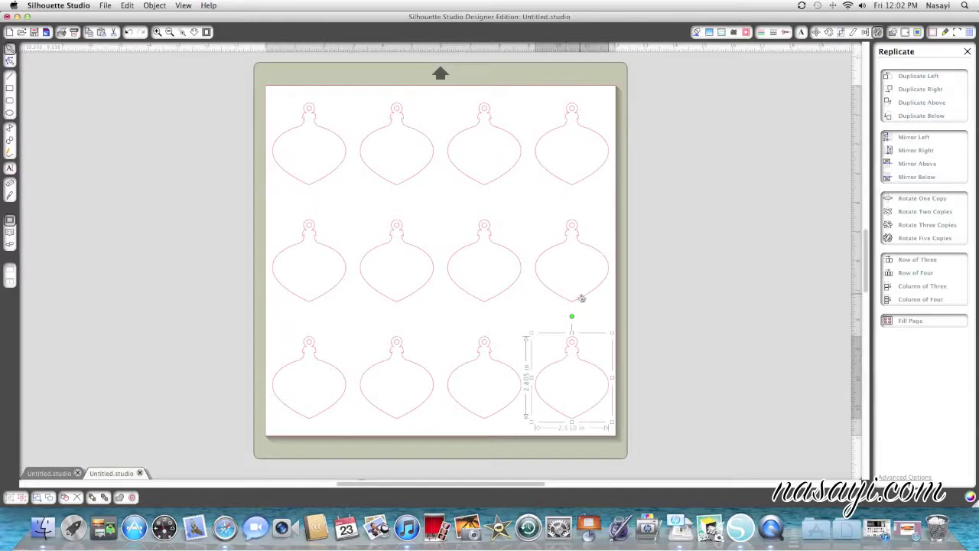
left_click(579, 297)
left_click(571, 350)
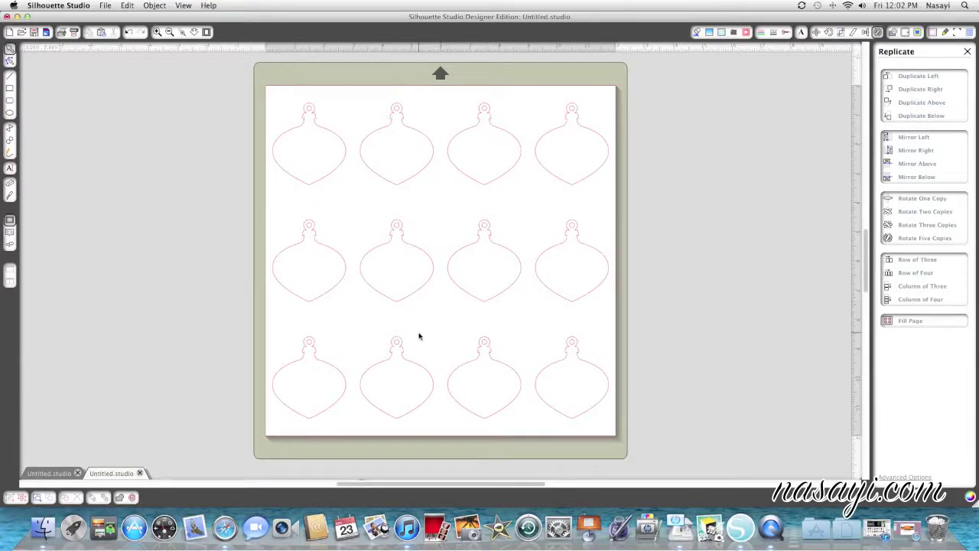
left_click(558, 359)
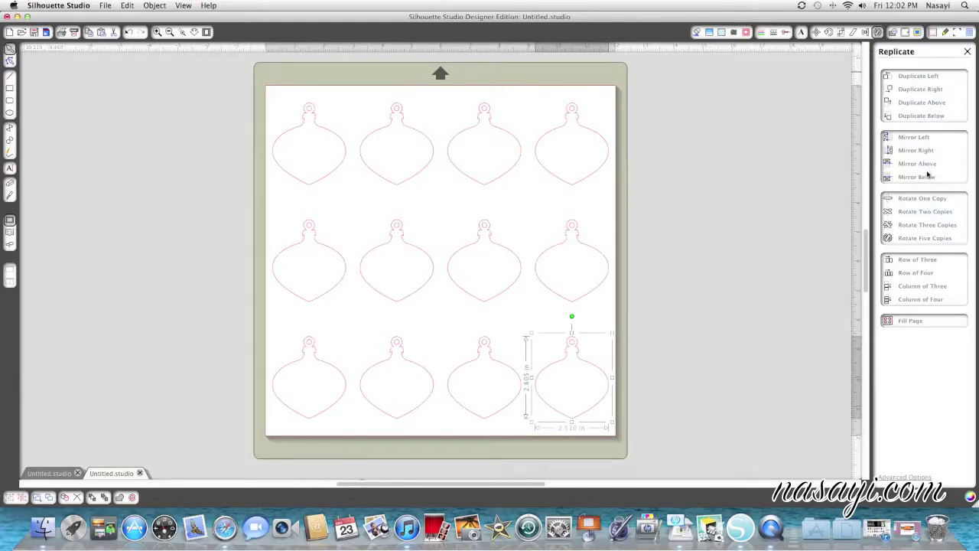
left_click(912, 104)
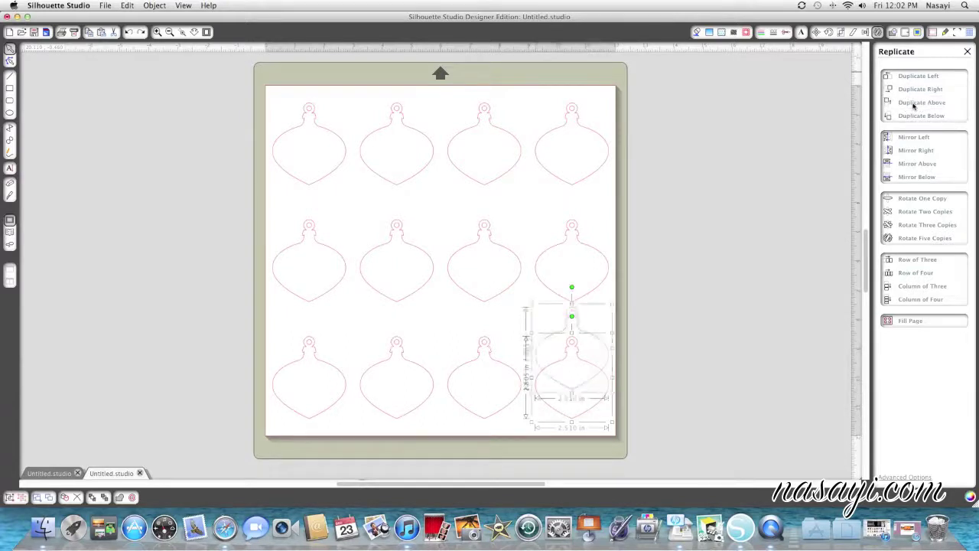
Move the copy into the gap between rows and add another copy to its left in the gap.
left_click_drag(552, 284, 507, 312)
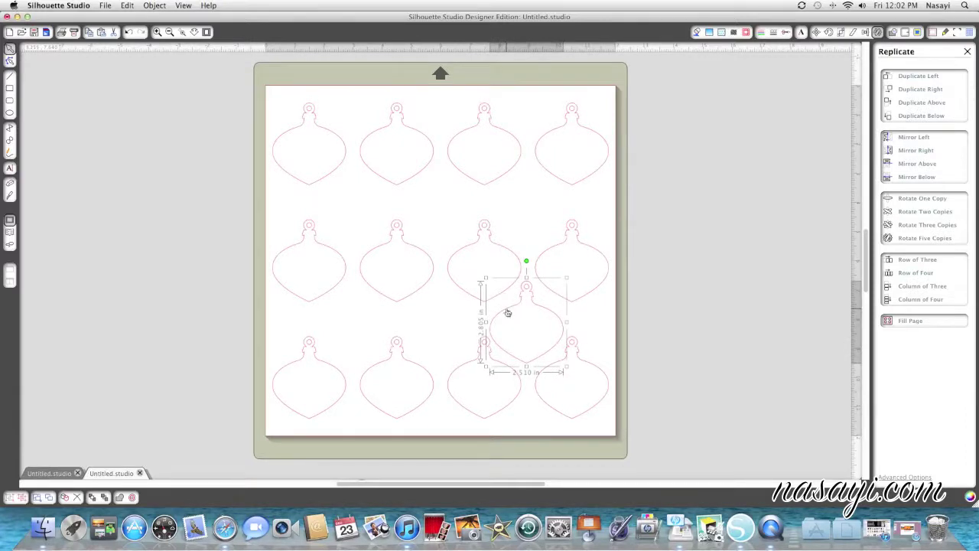
left_click(922, 77)
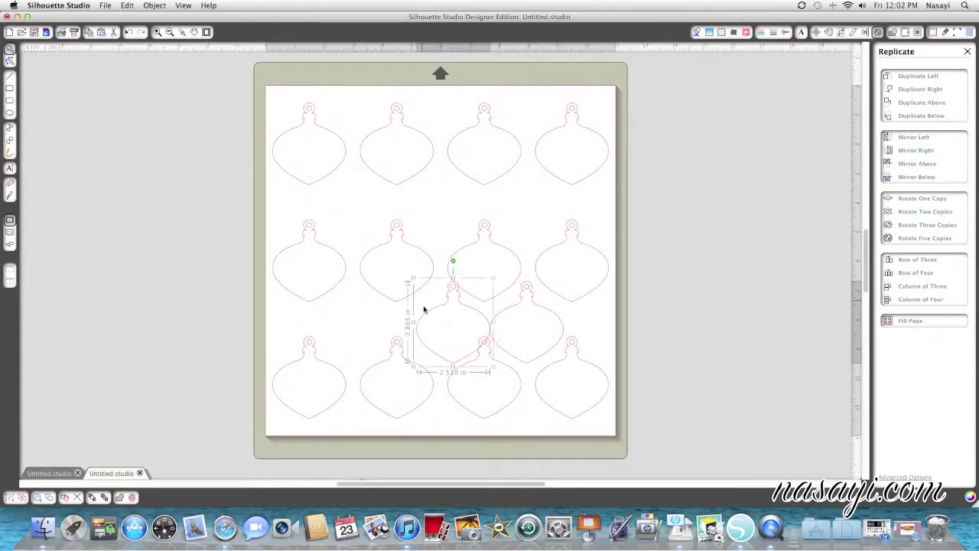
left_click_drag(429, 312, 415, 312)
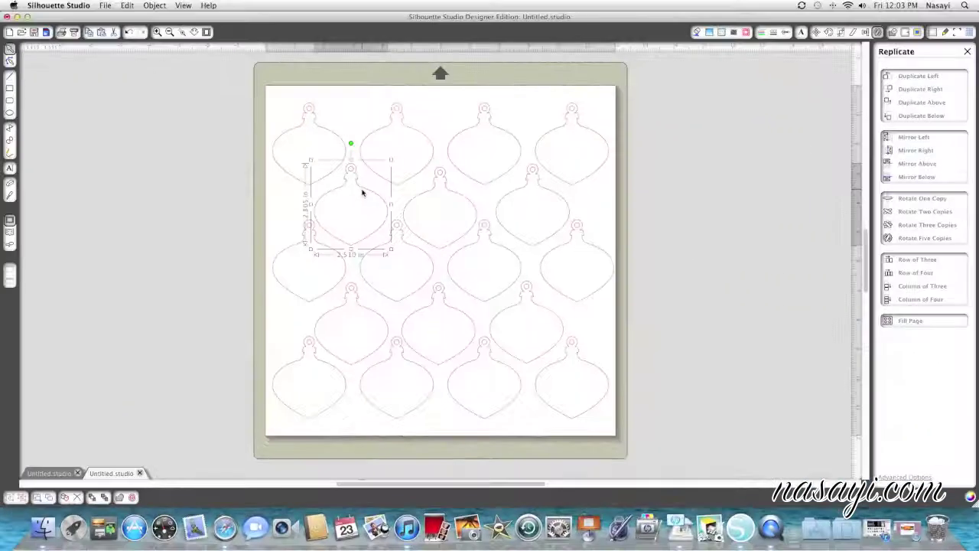